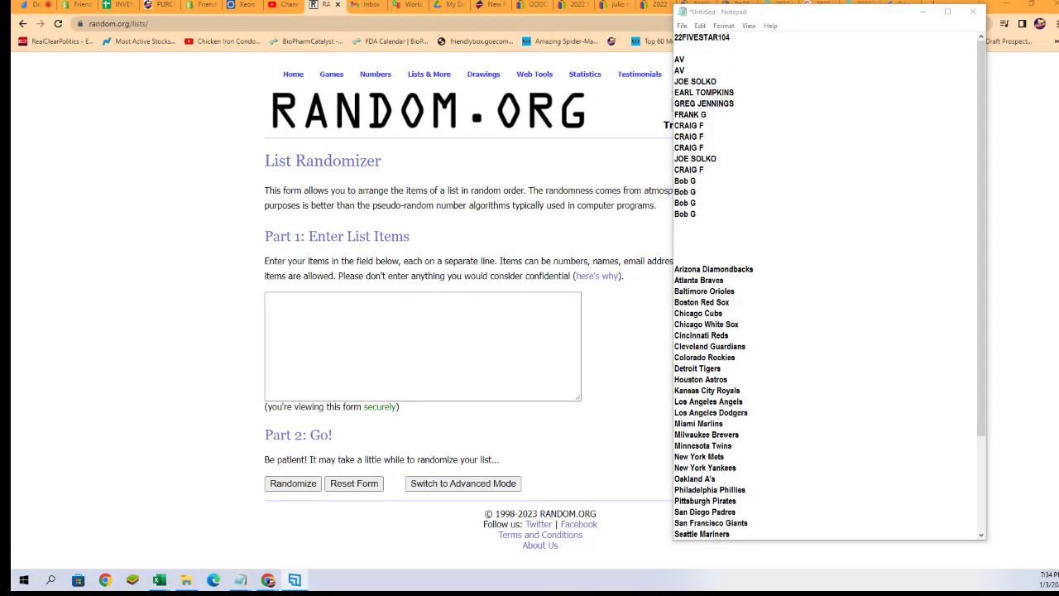
Copy the 30 MLB team names from Notepad into the List Randomizer's item box.
scroll(732, 259, "down", 4)
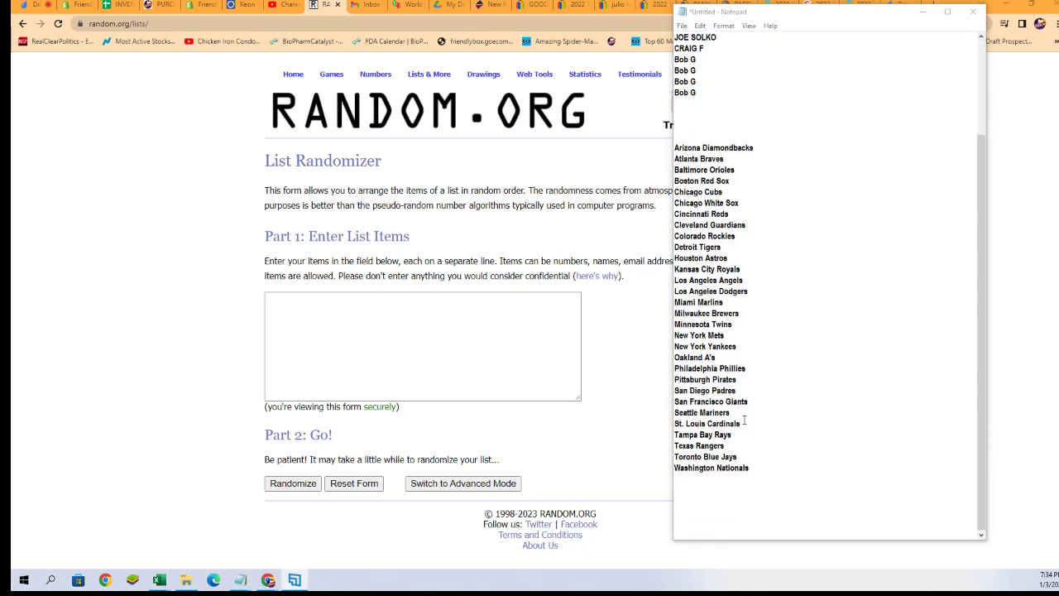
left_click_drag(737, 477, 628, 152)
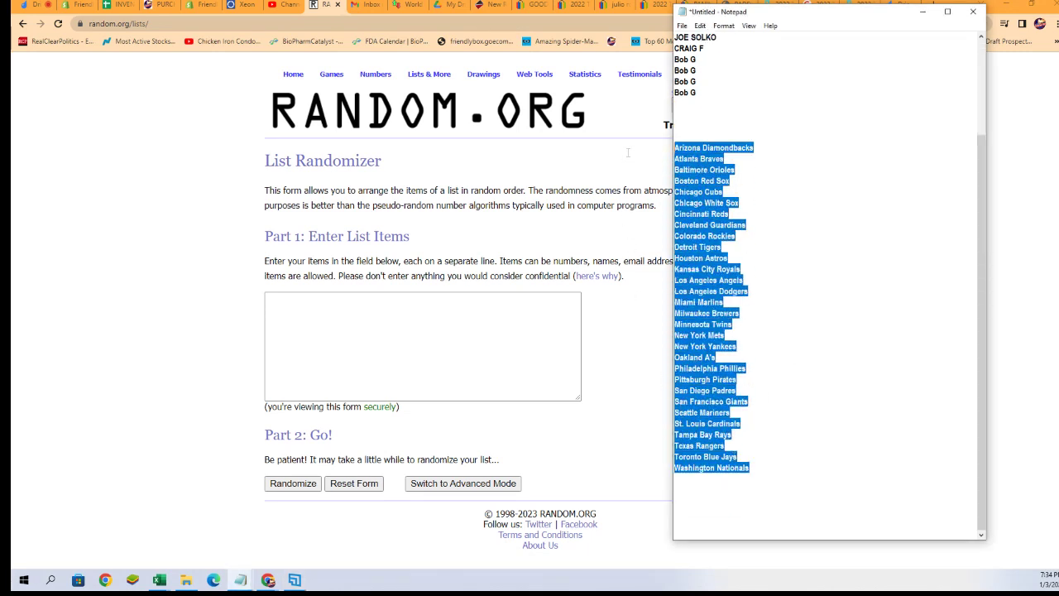
right_click(687, 188)
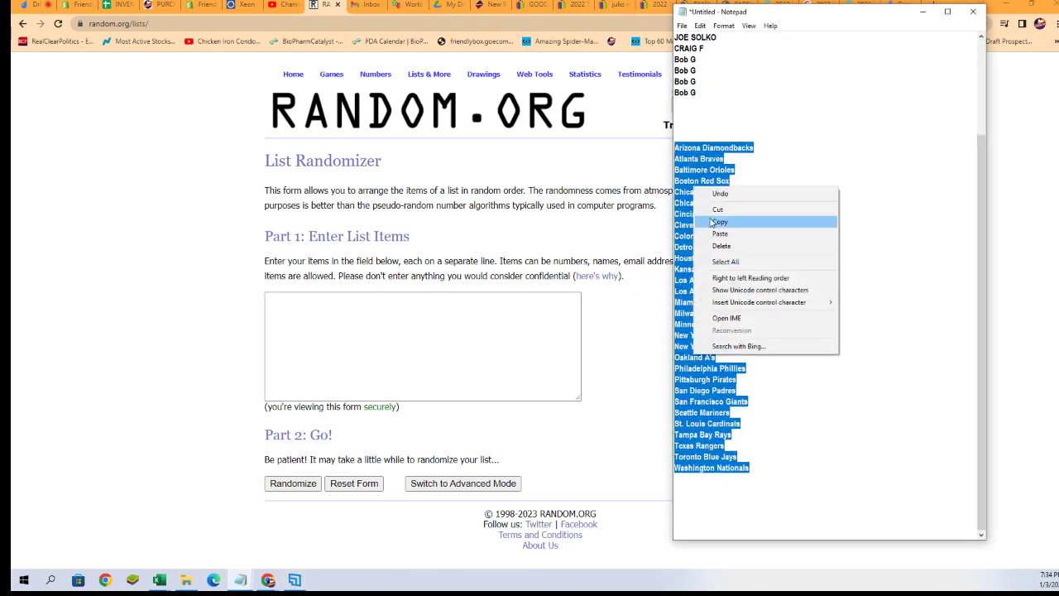
left_click(704, 220)
left_click(524, 326)
key("ctrl+v")
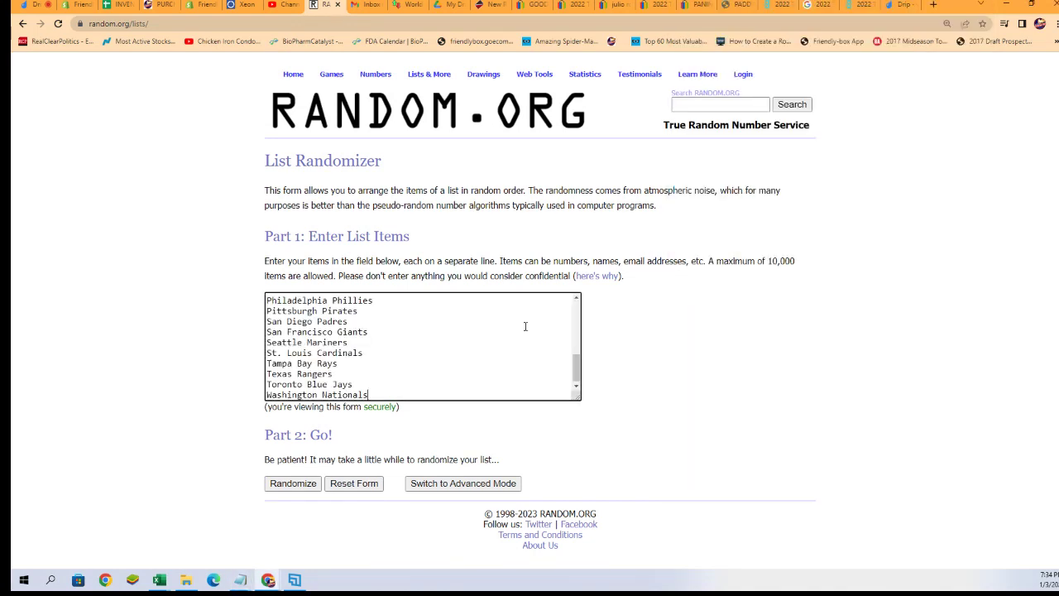
Randomize the team list seven times until St. Louis Cardinals comes first.
left_click(290, 483)
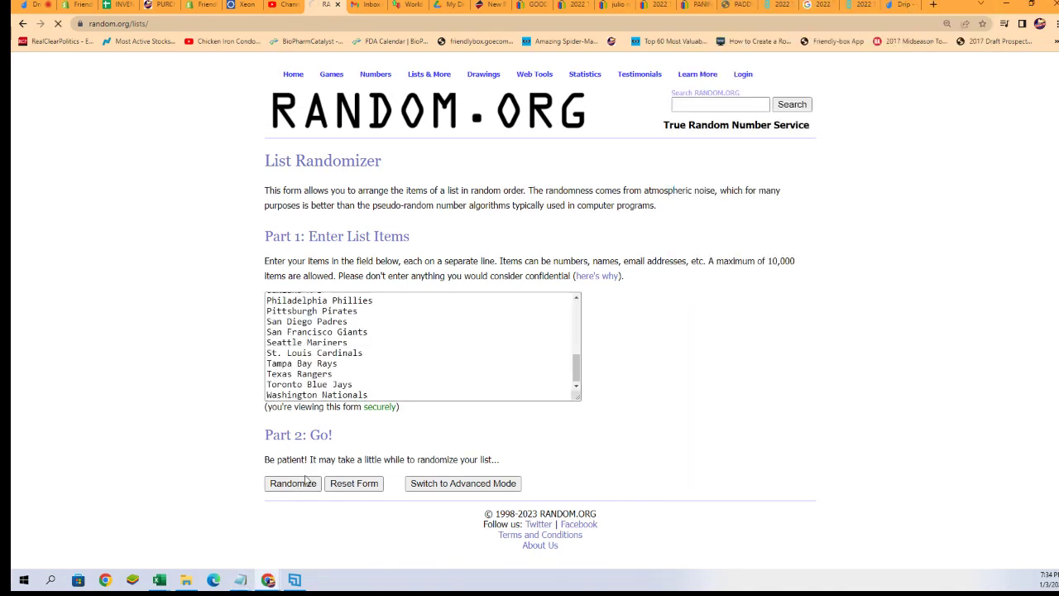
scroll(280, 488, "down", 2)
left_click(277, 485)
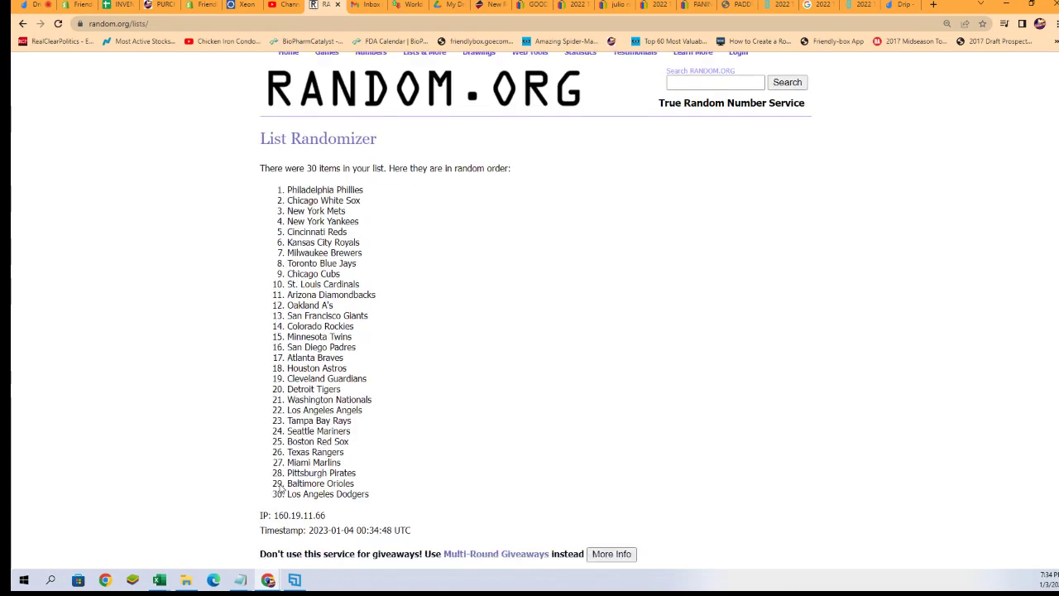
scroll(279, 488, "down", 2)
left_click(278, 485)
left_click(278, 484)
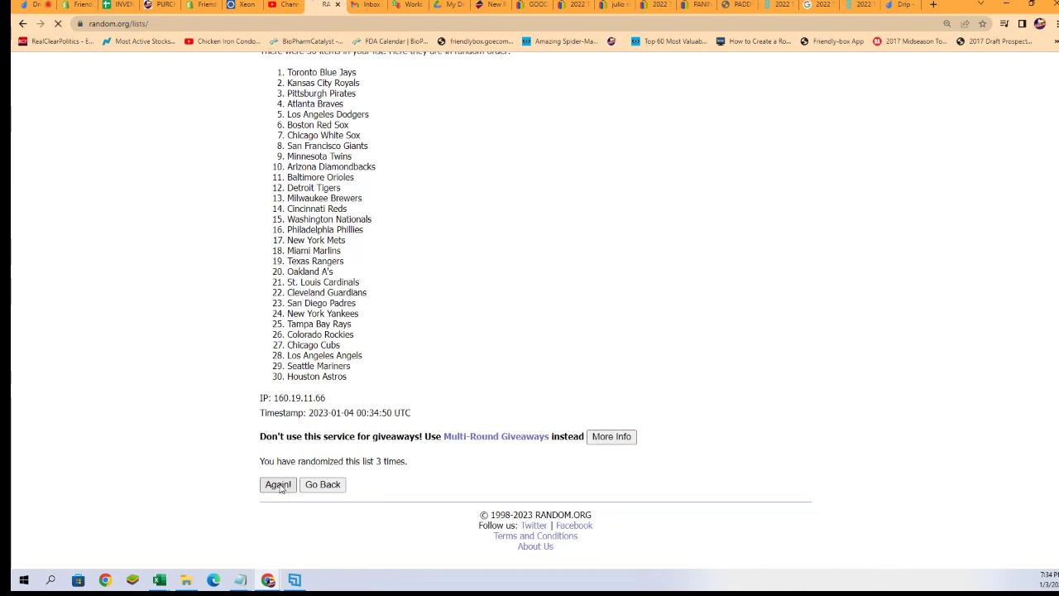
scroll(277, 496, "down", 2)
left_click(278, 486)
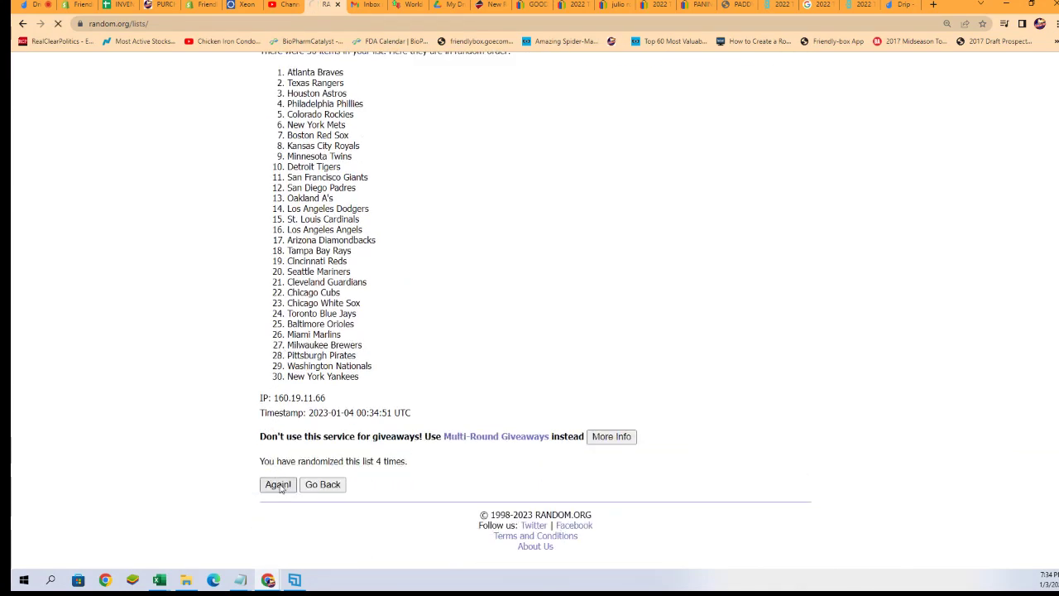
left_click(279, 488)
scroll(279, 488, "down", 2)
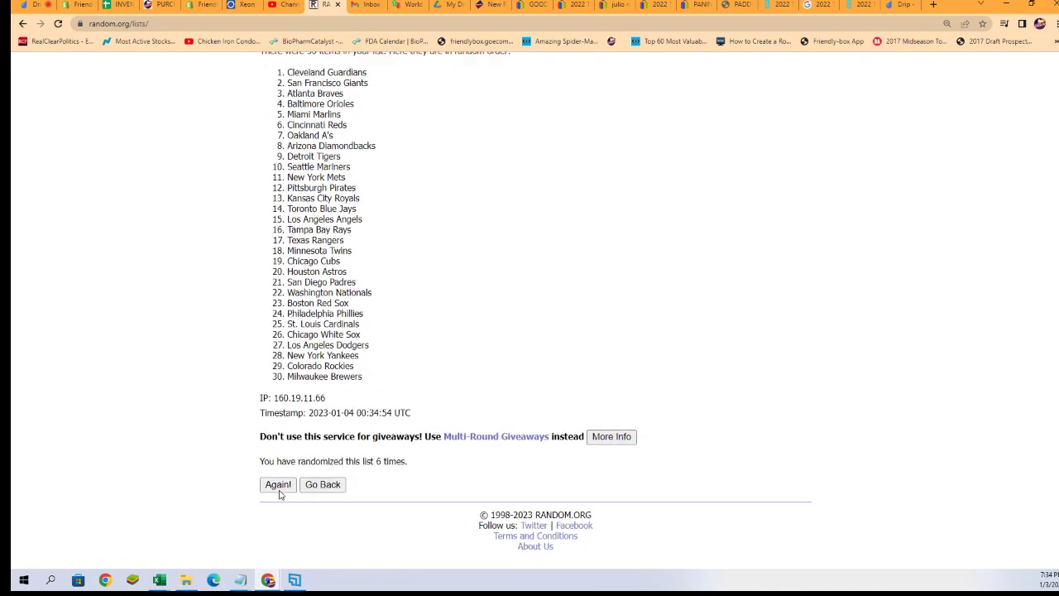
left_click(278, 484)
scroll(317, 445, "down", 2)
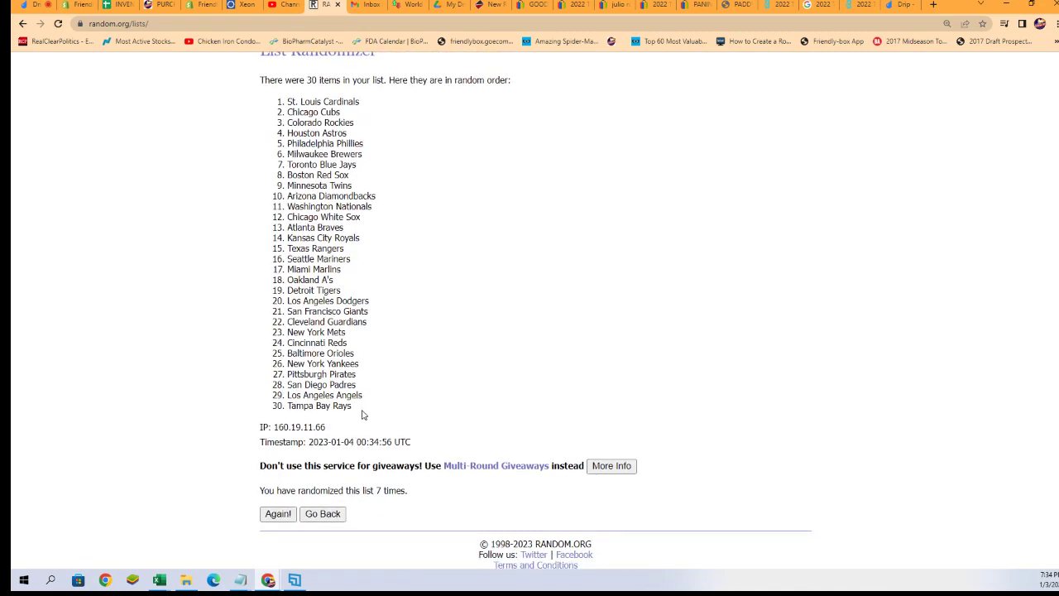
Copy the final shuffled order, St. Louis Cardinals through Tampa Bay Rays.
left_click_drag(362, 413, 271, 108)
right_click(306, 139)
left_click(317, 147)
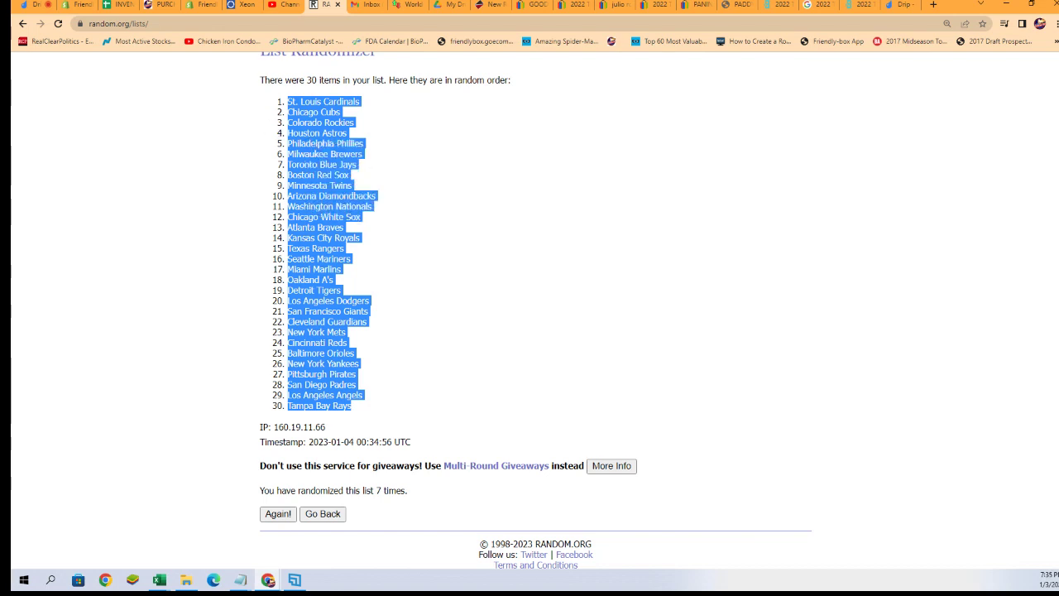
key("alt+Tab")
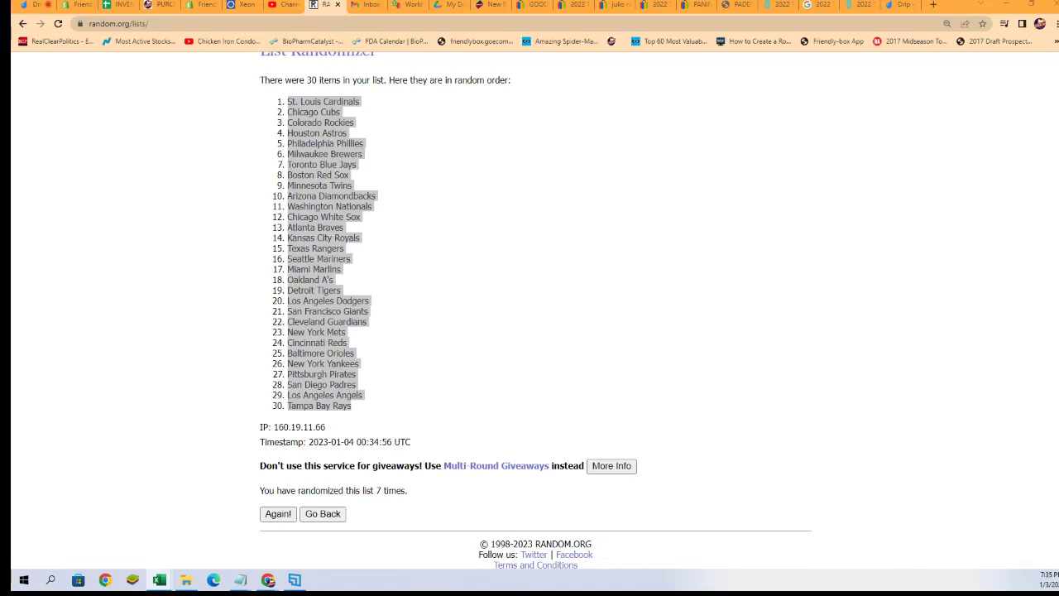
Clear the old alphabetical team names from B2:B31.
left_click_drag(91, 111, 625, 29)
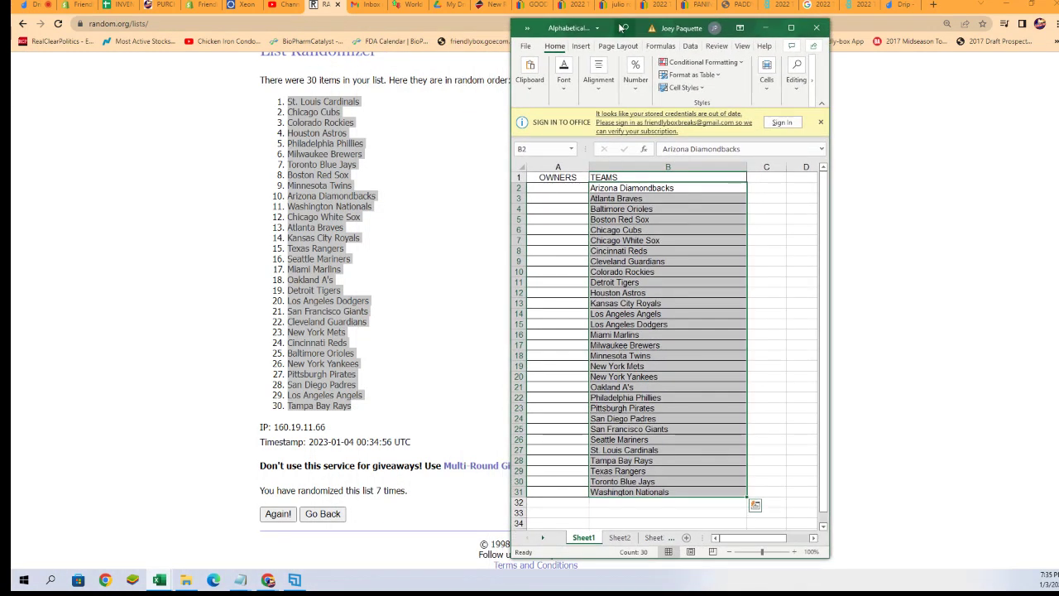
left_click(646, 230)
left_click_drag(689, 184, 670, 491)
key("Delete")
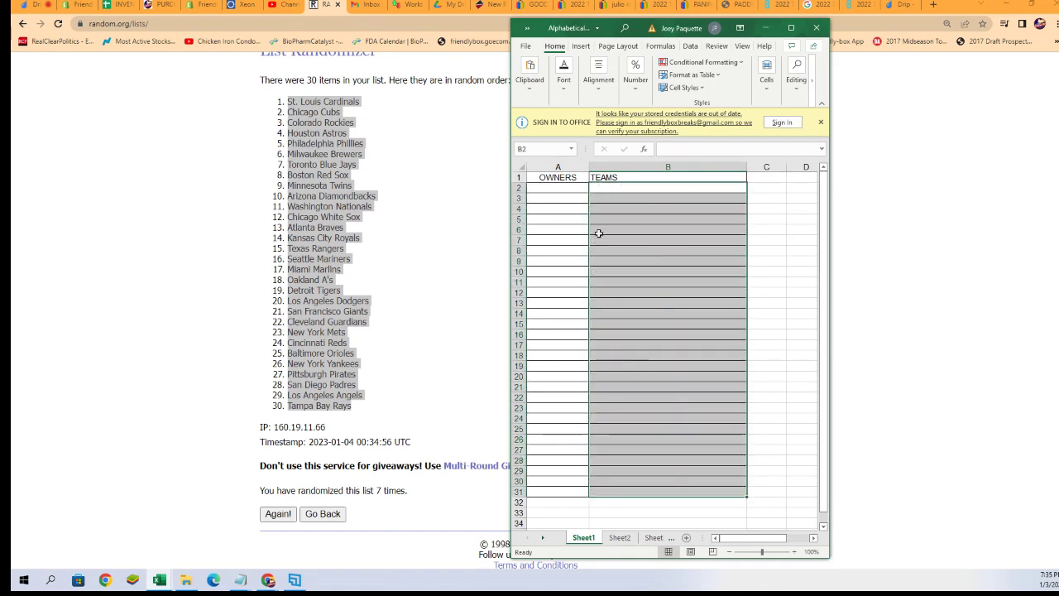
Paste the shuffled teams into B2 as plain text with Paste Special.
left_click(629, 187)
right_click(629, 186)
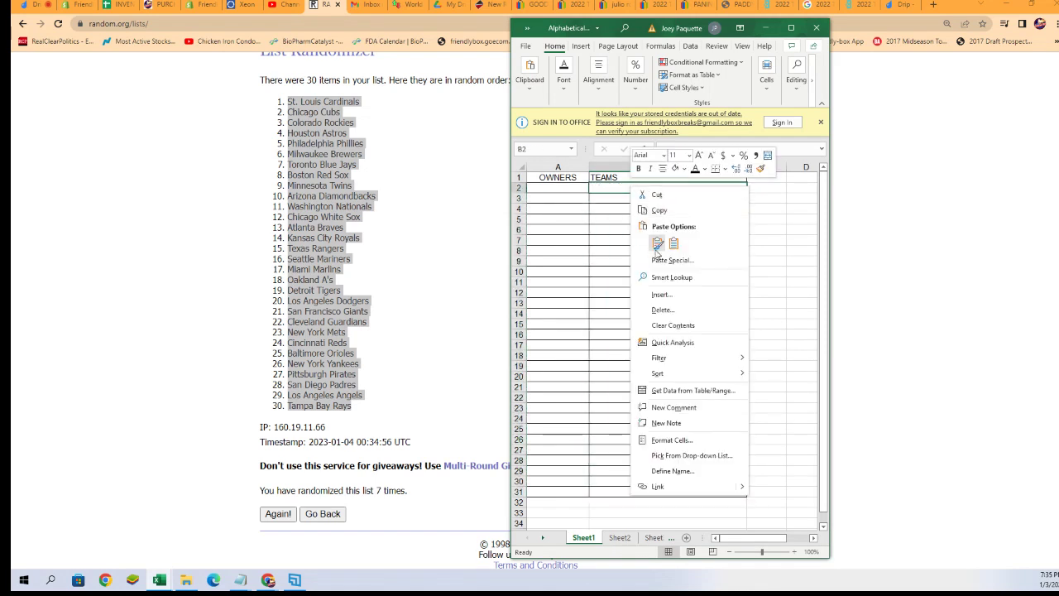
left_click(662, 263)
left_click(569, 204)
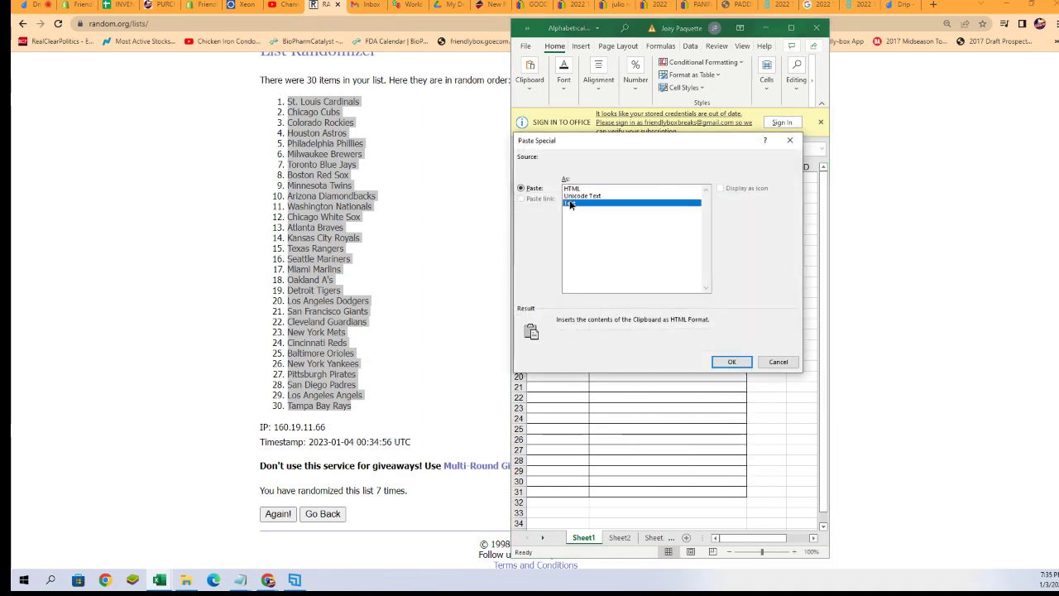
left_click(731, 361)
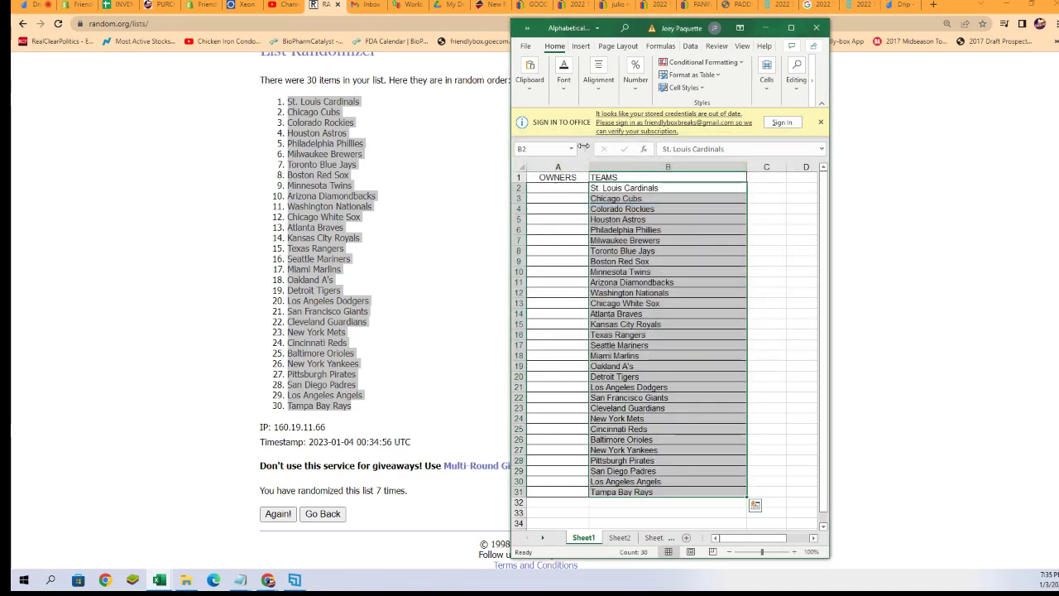
Widen the OWNERS column to about 14.38 and minimize Excel.
left_click_drag(589, 166, 605, 166)
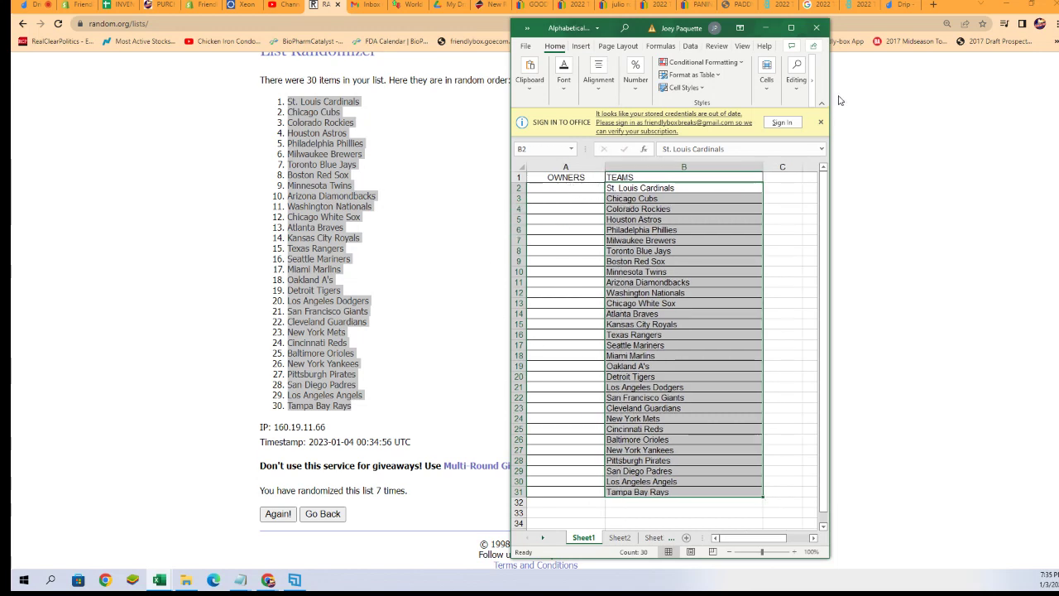
left_click(766, 27)
scroll(480, 124, "up", 2)
Load a fresh RANDOM.ORG List Randomizer form.
mouse_move(408, 73)
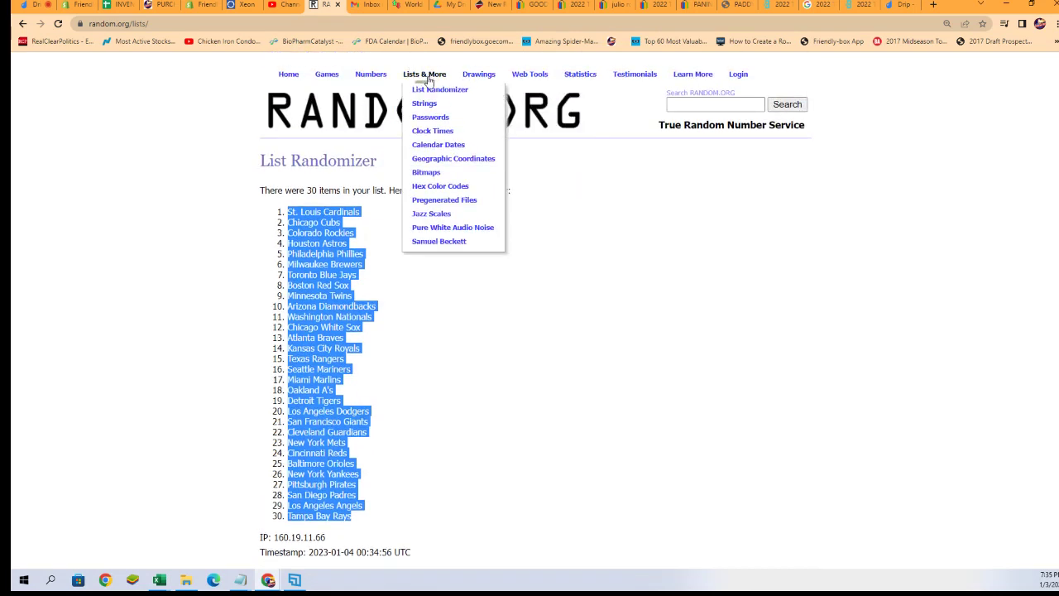
left_click(435, 87)
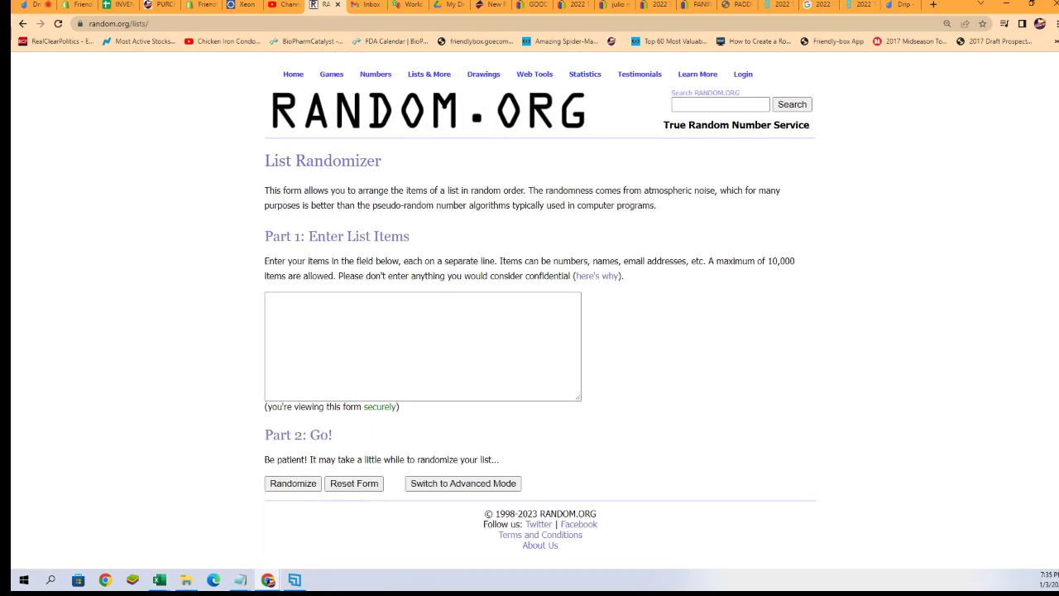
key("alt+Tab")
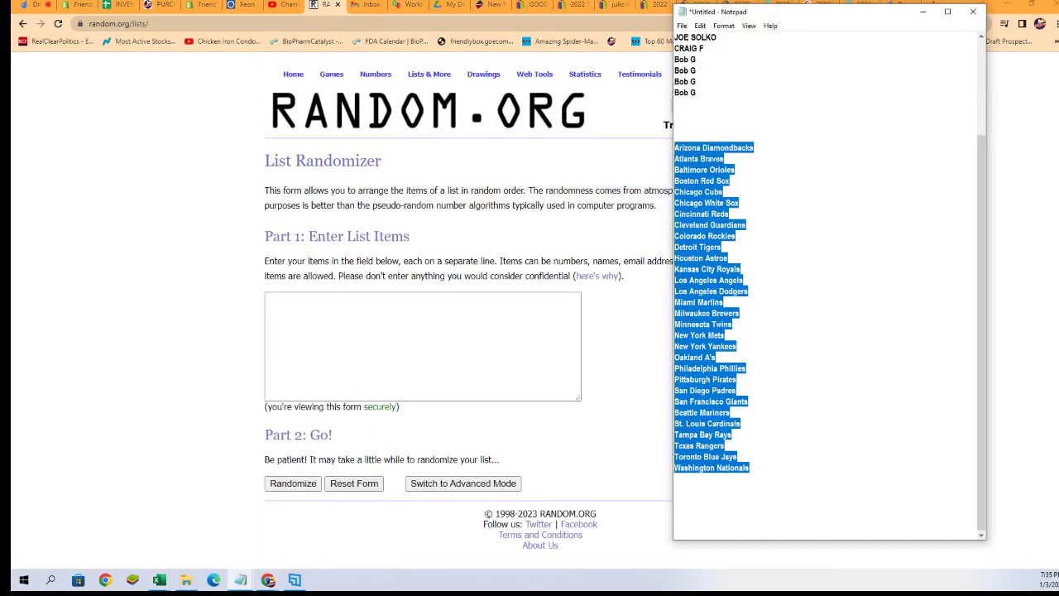
Duplicate the Notepad owner names below themselves to make 30 lines.
scroll(831, 209, "up", 4)
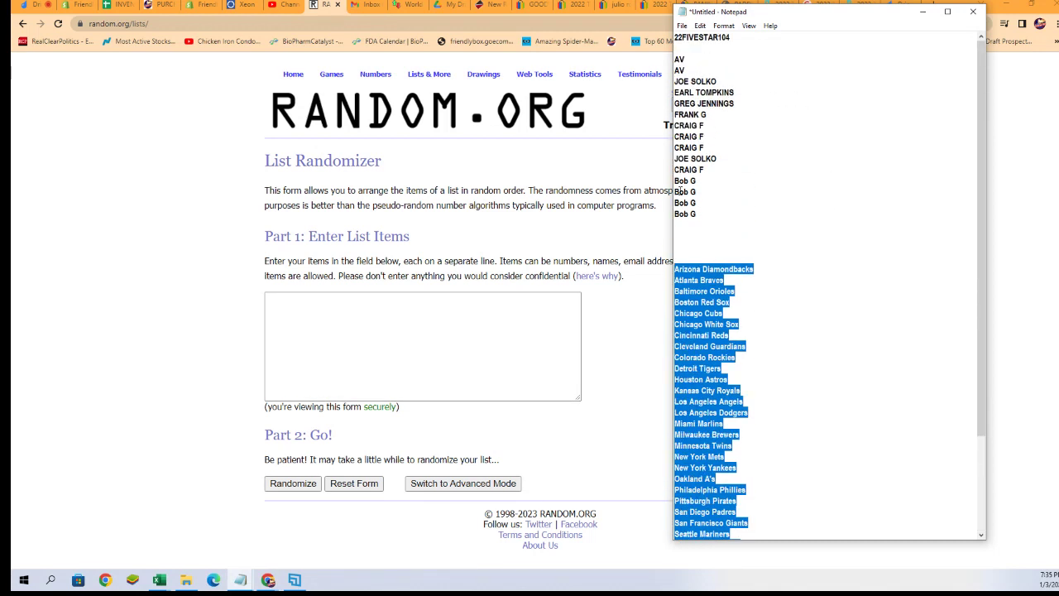
left_click_drag(695, 214, 667, 58)
right_click(680, 84)
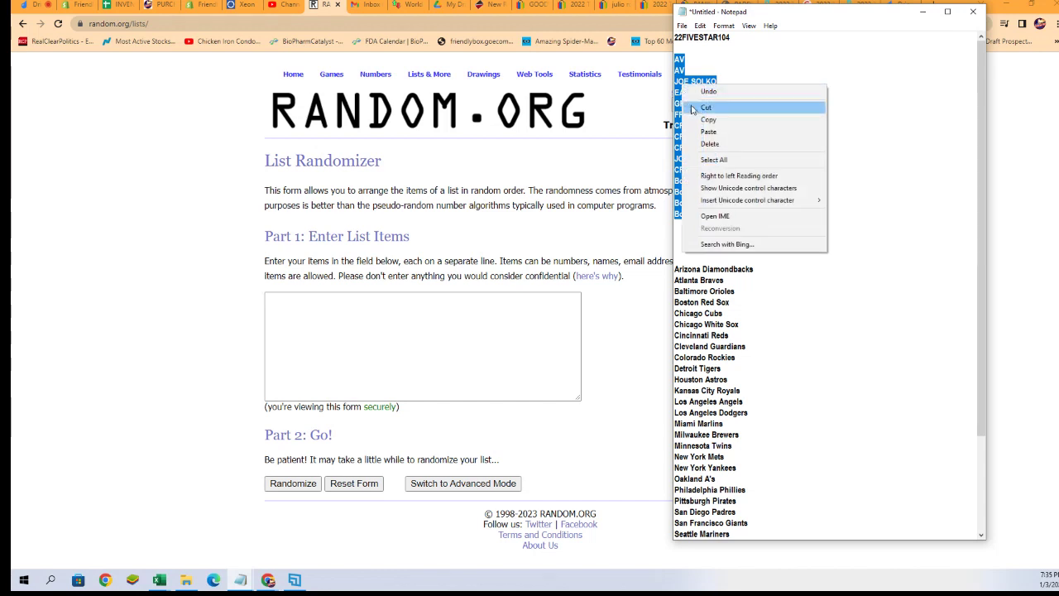
left_click(706, 119)
left_click(707, 210)
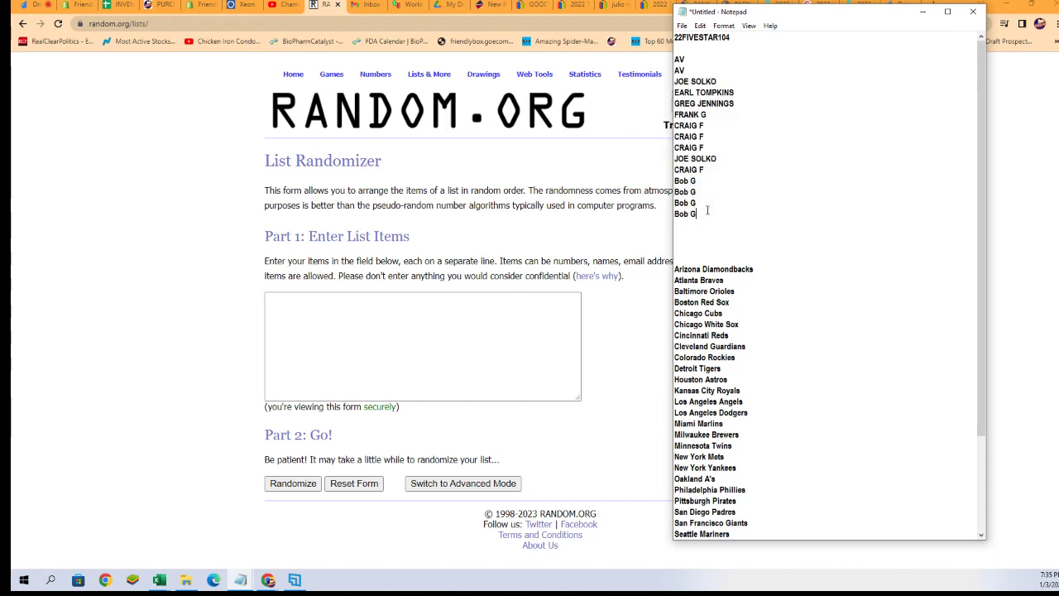
key("Return")
key("ctrl+v")
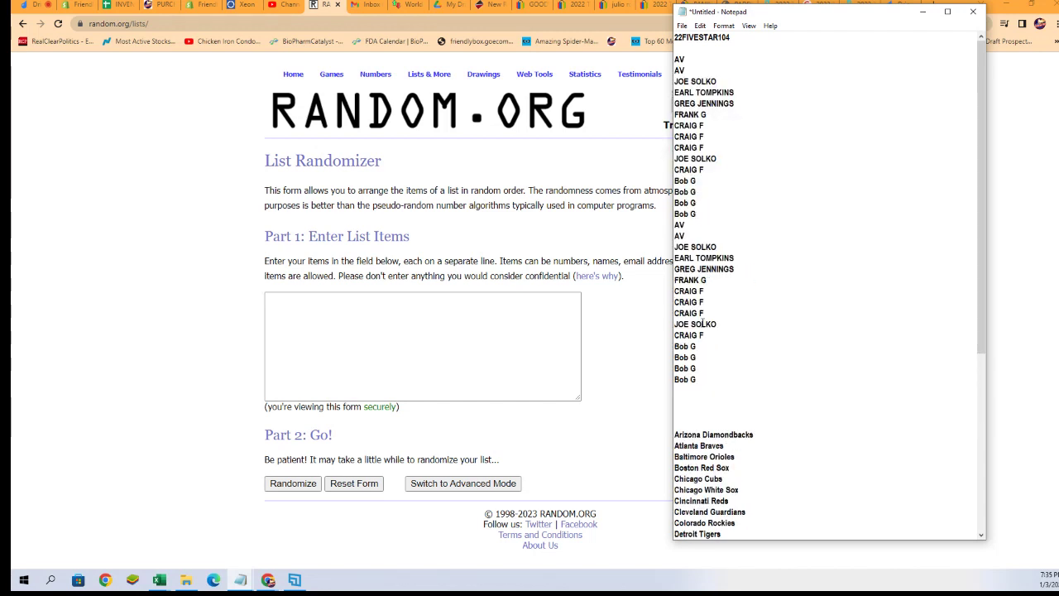
Copy all 30 owner names into the randomizer's item box.
left_click_drag(707, 378, 651, 62)
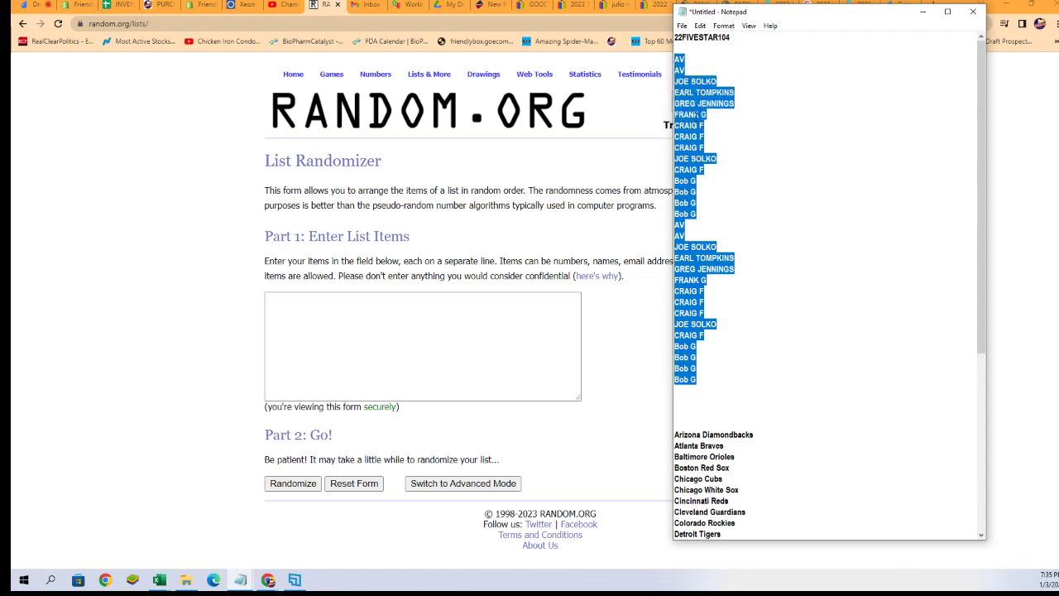
right_click(699, 115)
left_click(718, 150)
left_click(470, 326)
key("ctrl+v")
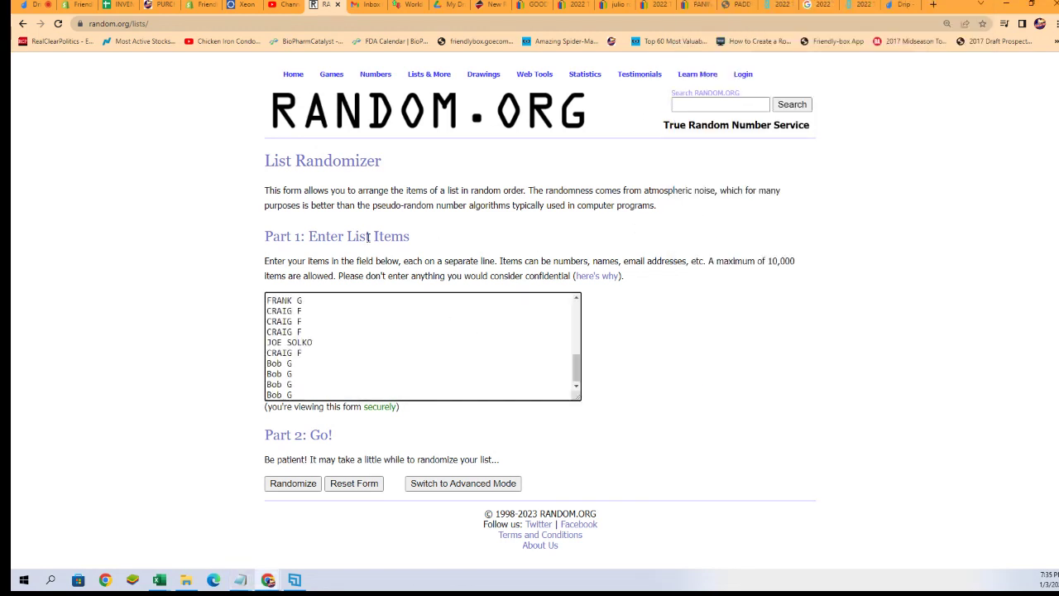
Randomize the 30 owner names six times.
left_click(301, 486)
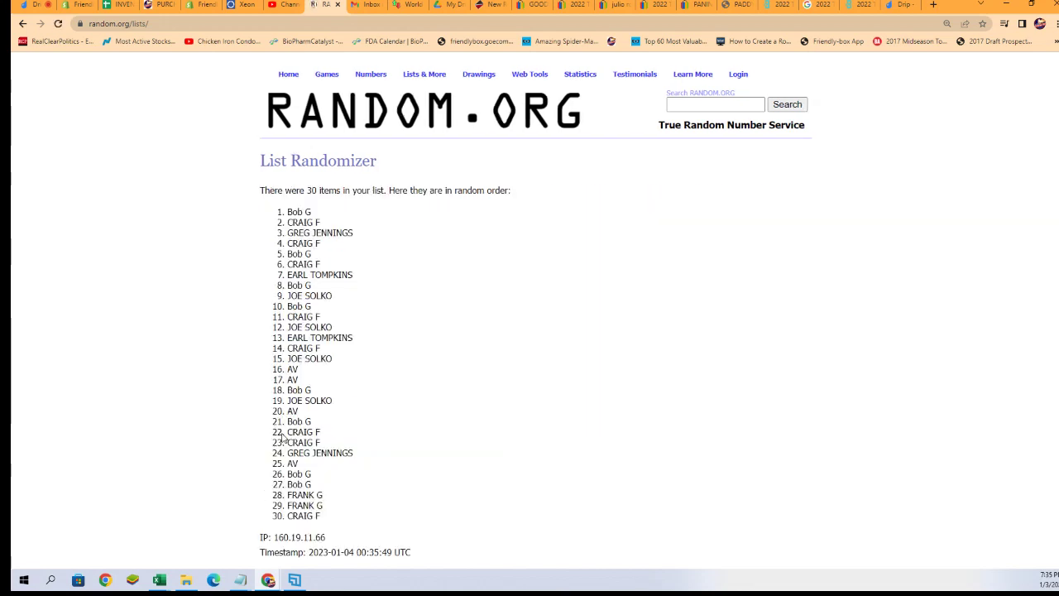
scroll(277, 480, "down", 2)
left_click(263, 484)
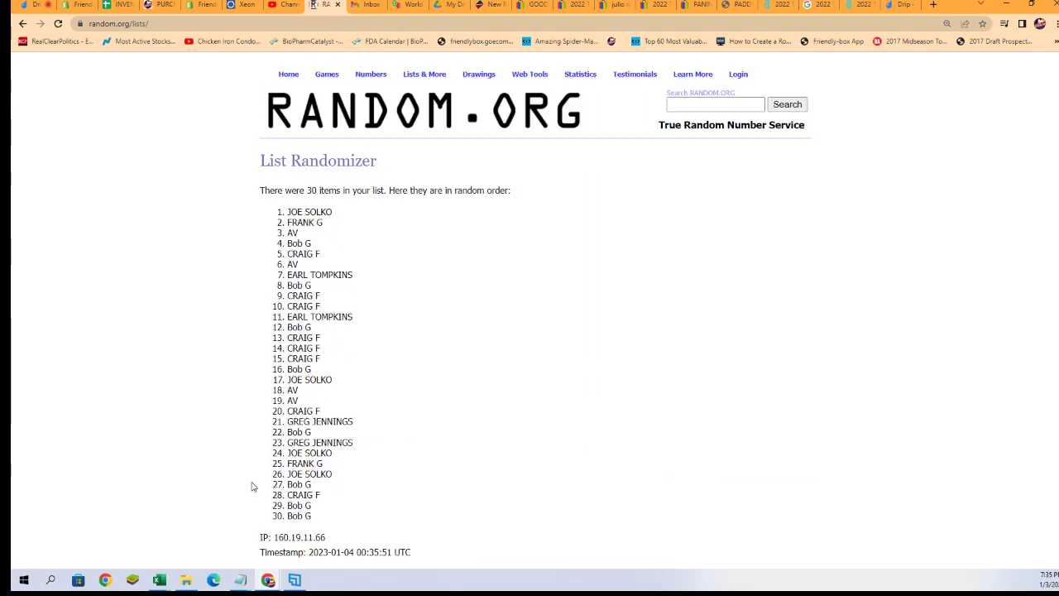
scroll(255, 485, "down", 2)
scroll(265, 486, "down", 2)
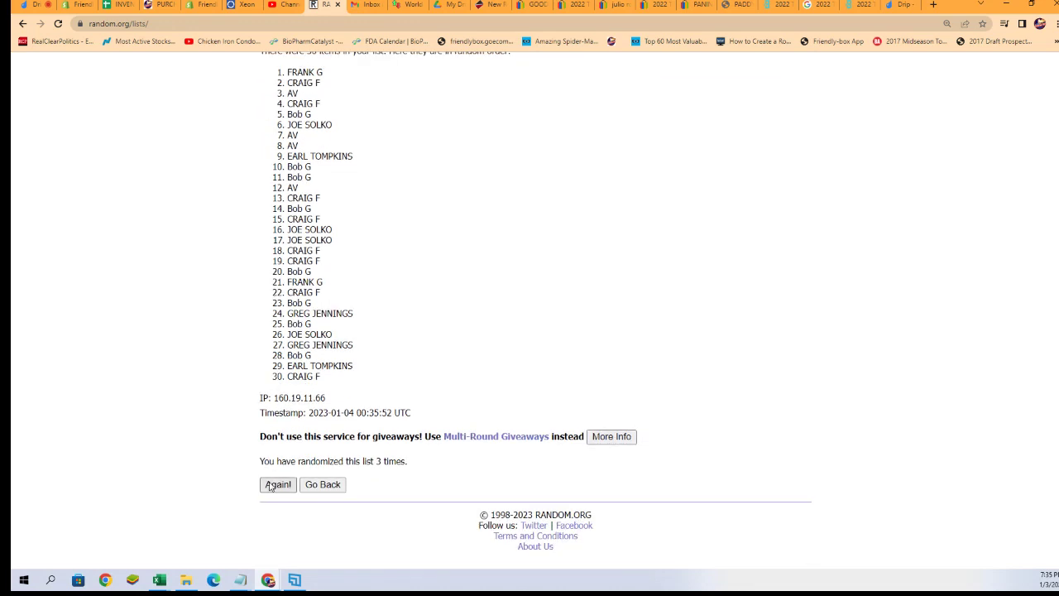
left_click(264, 484)
scroll(262, 480, "down", 2)
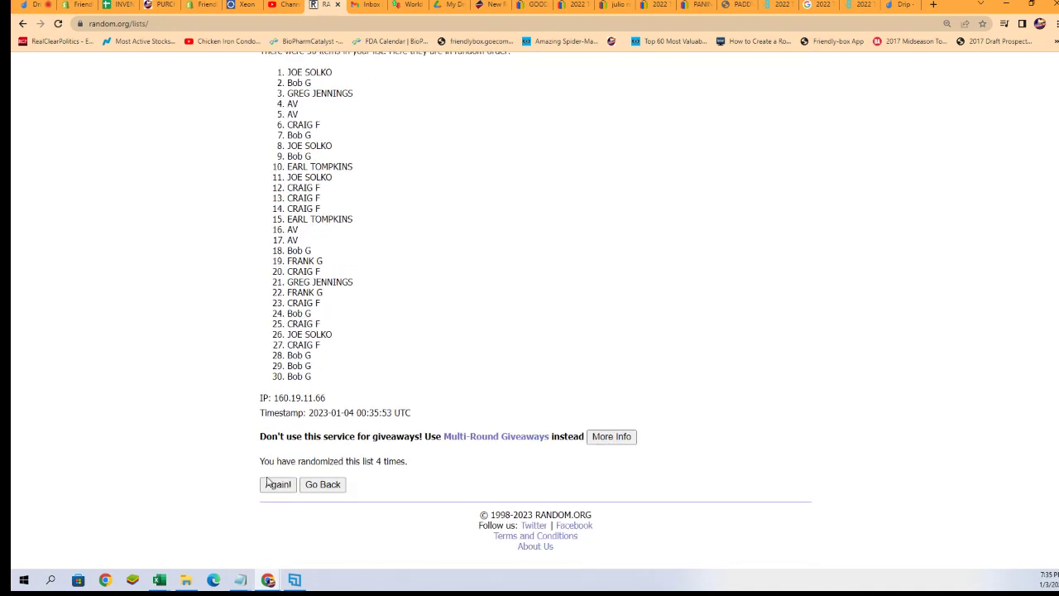
left_click(269, 486)
scroll(261, 476, "down", 2)
left_click(276, 486)
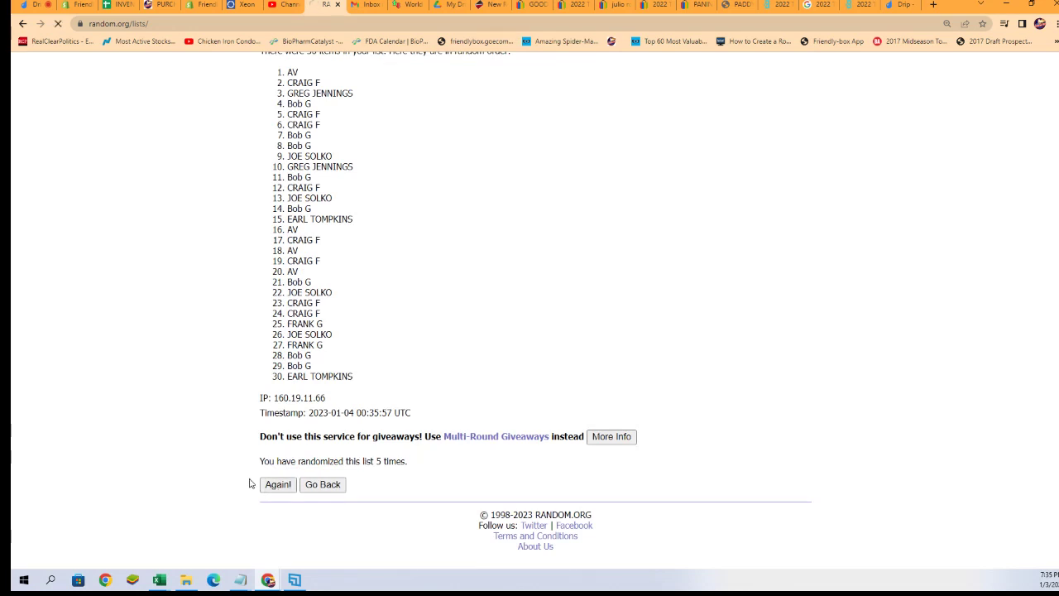
scroll(261, 480, "down", 2)
left_click(275, 487)
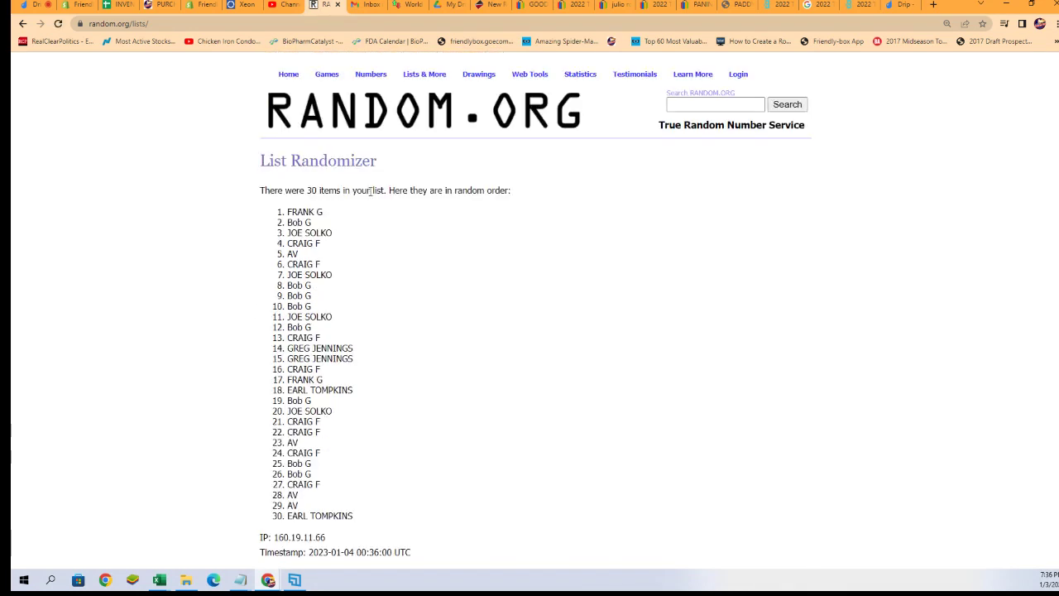
Copy the final randomized owner list and return to Excel.
left_click_drag(361, 523, 279, 222)
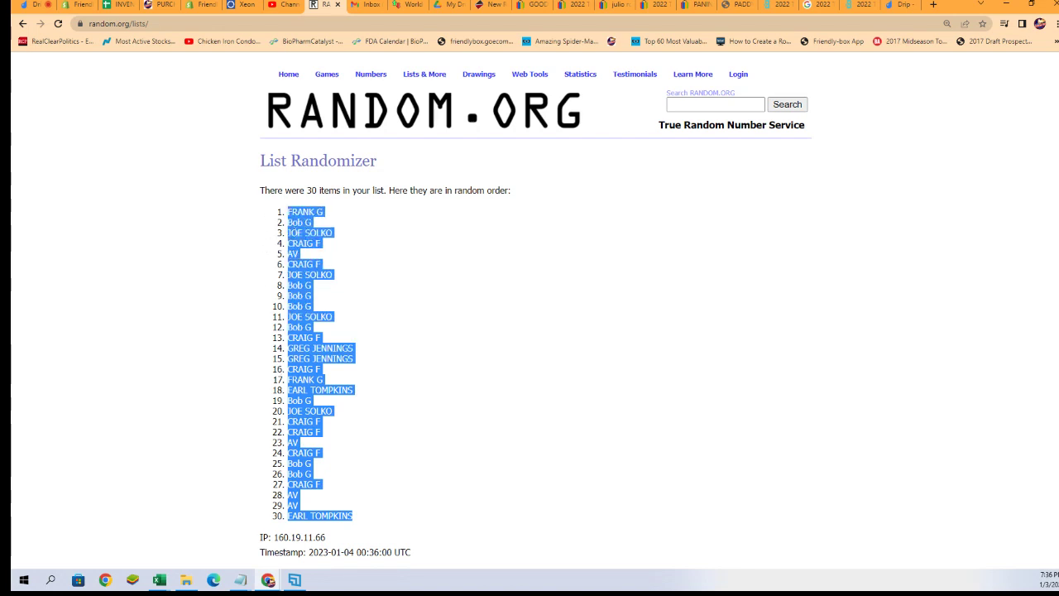
right_click(294, 229)
left_click(306, 240)
key("alt+Tab")
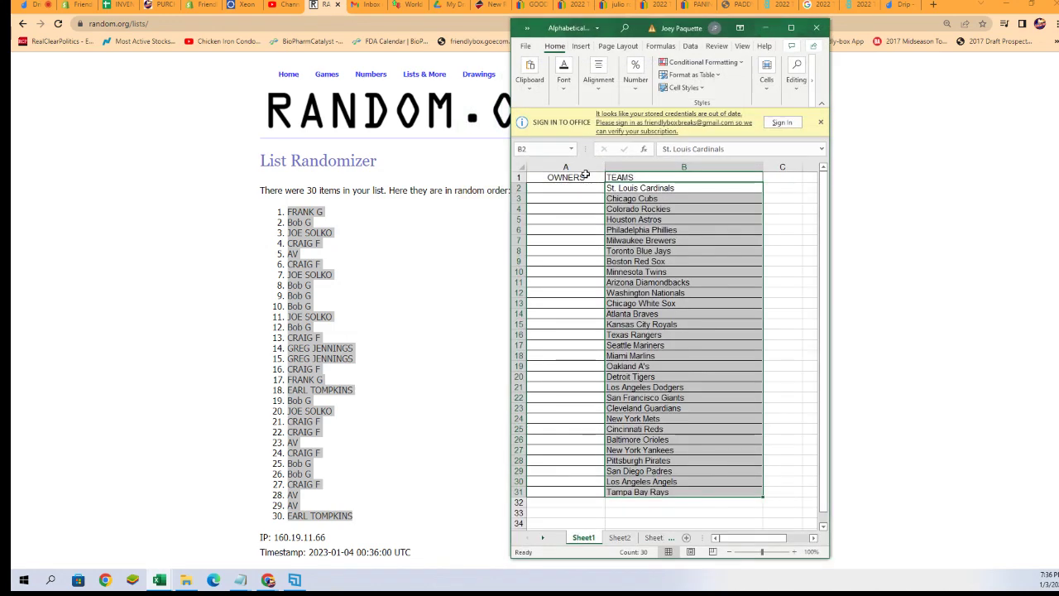
Paste the shuffled owner names into A2:A31 as plain text.
left_click(570, 188)
right_click(571, 188)
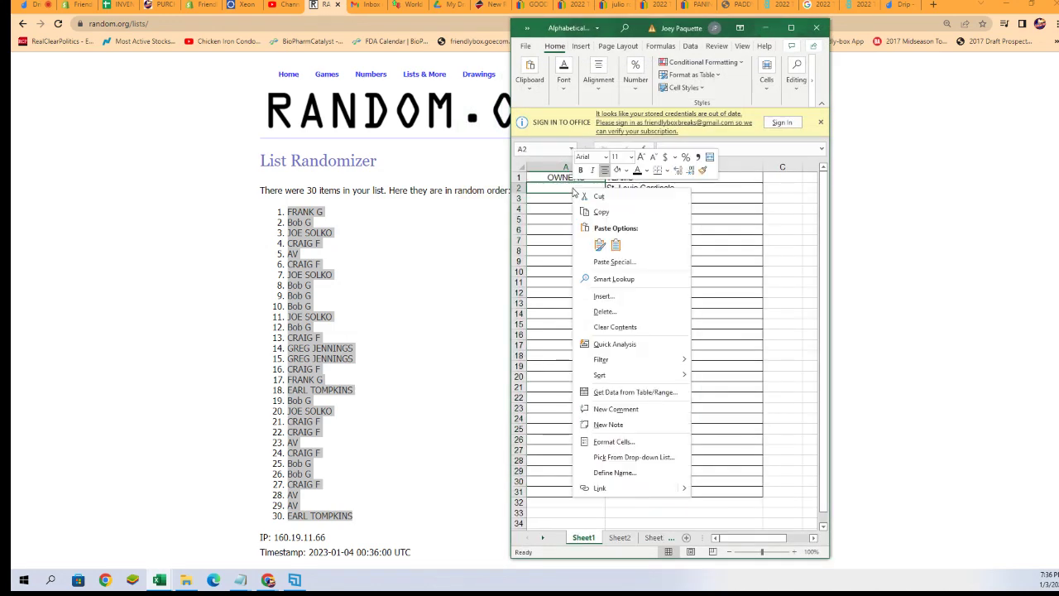
left_click(597, 263)
left_click(521, 205)
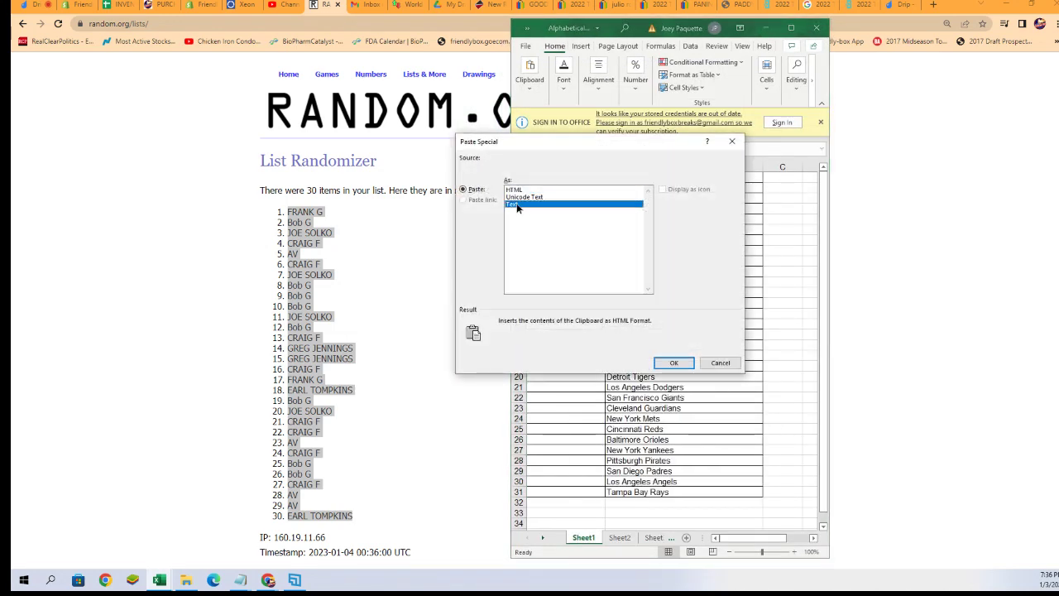
left_click(666, 362)
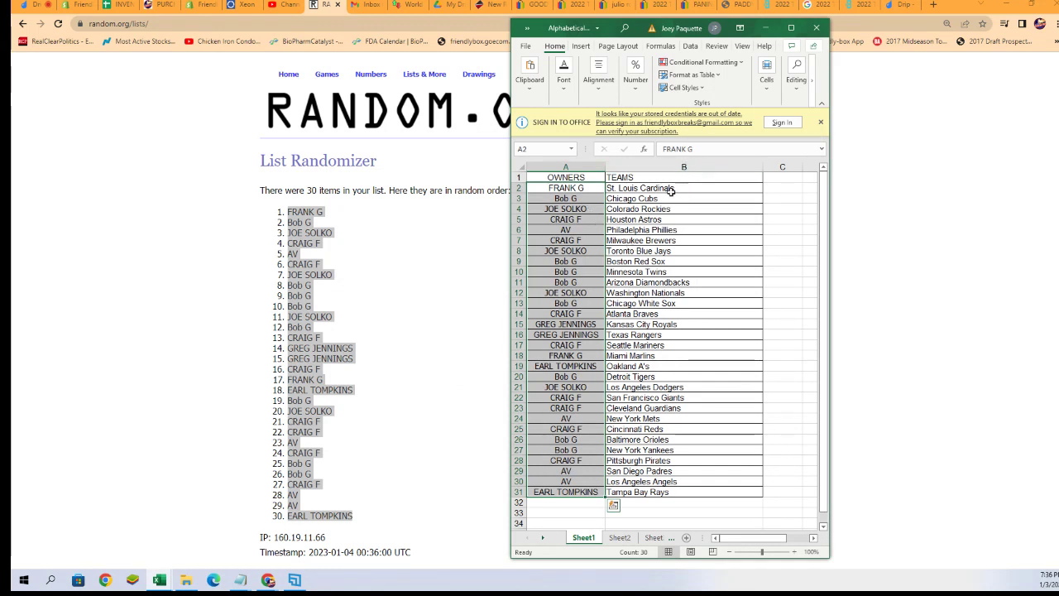
Check owner-team pairs in rows 2–6, 17 and 27, e.g. Chicago Cubs, New York Yankees.
left_click(611, 189)
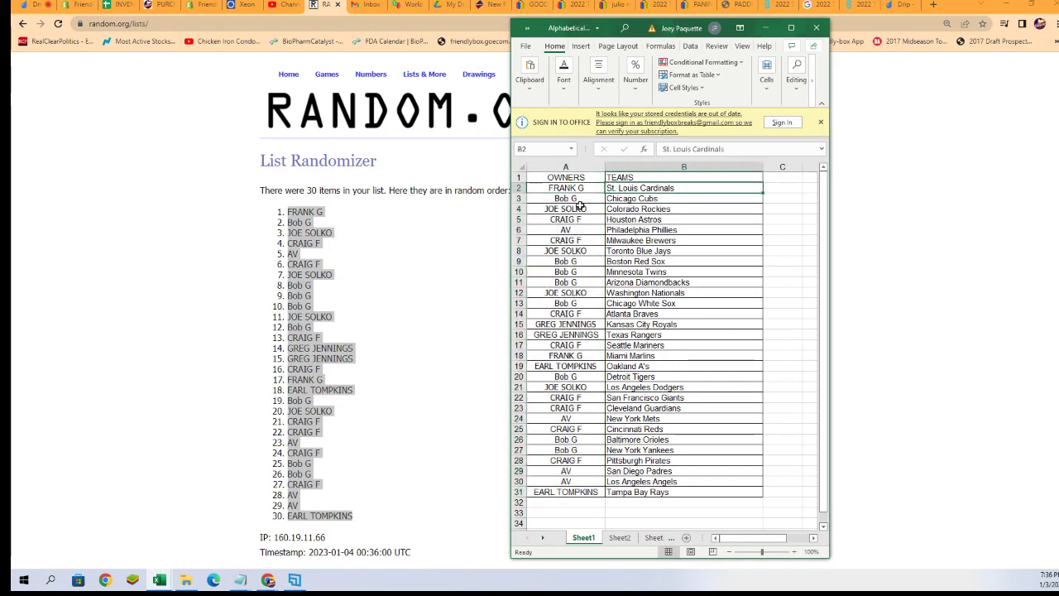
left_click(588, 199)
left_click(617, 199)
left_click(590, 209)
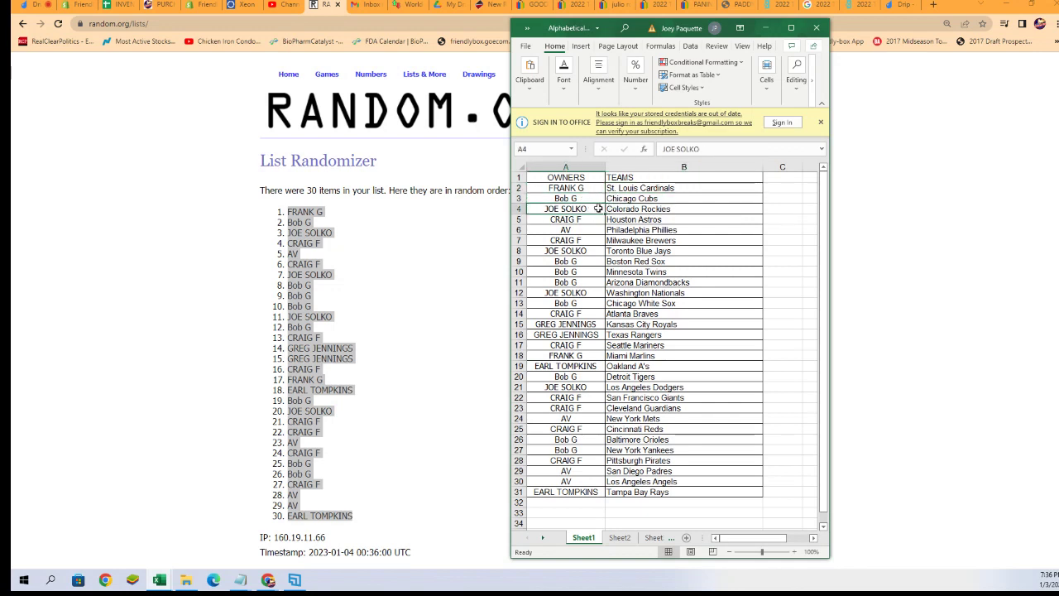
left_click(615, 207)
left_click(597, 220)
left_click(609, 222)
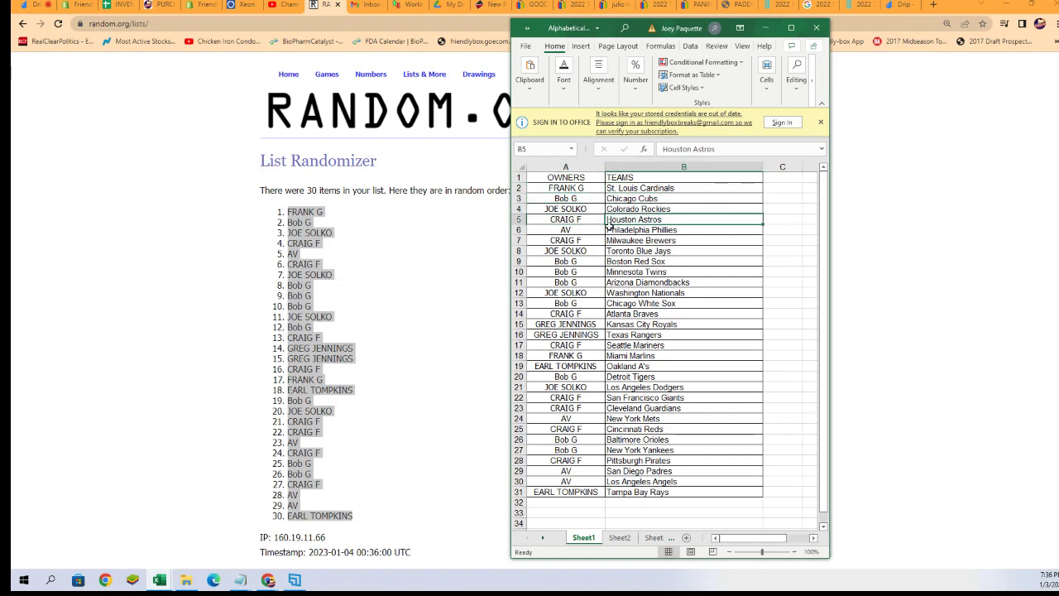
left_click(598, 231)
left_click(610, 230)
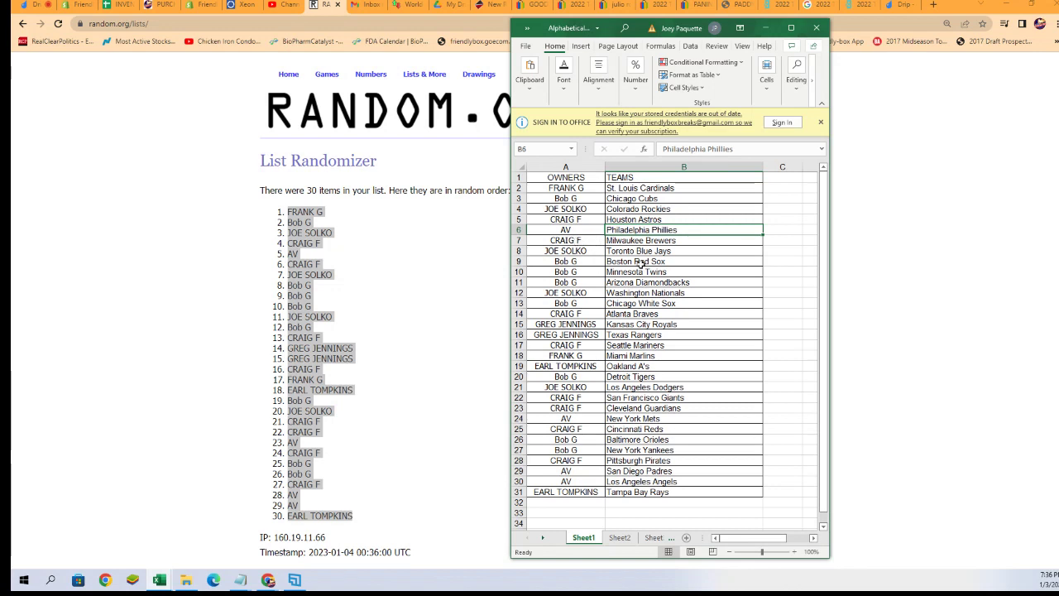
left_click(583, 348)
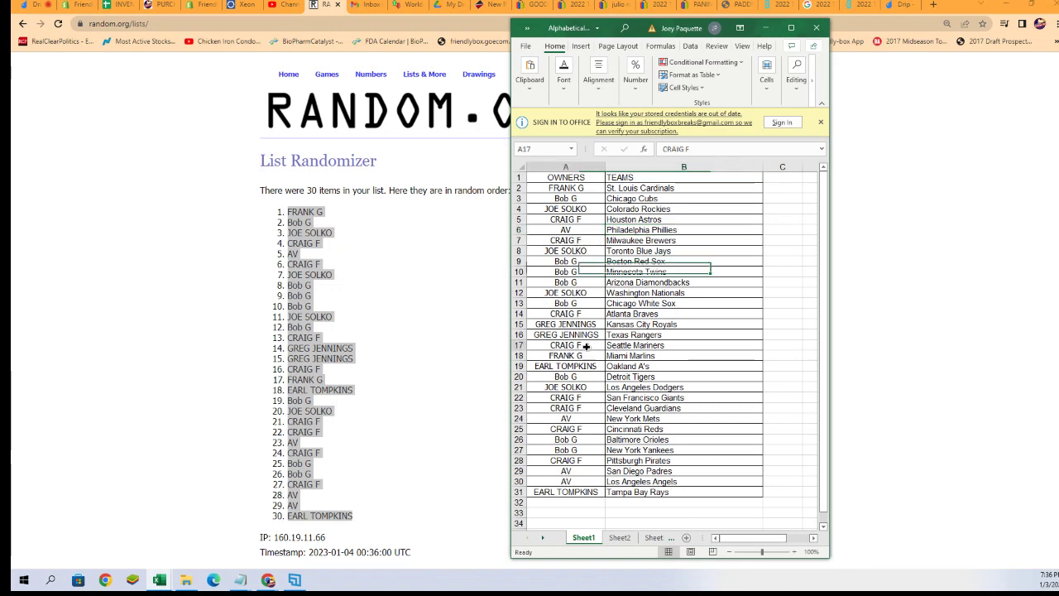
left_click(610, 348)
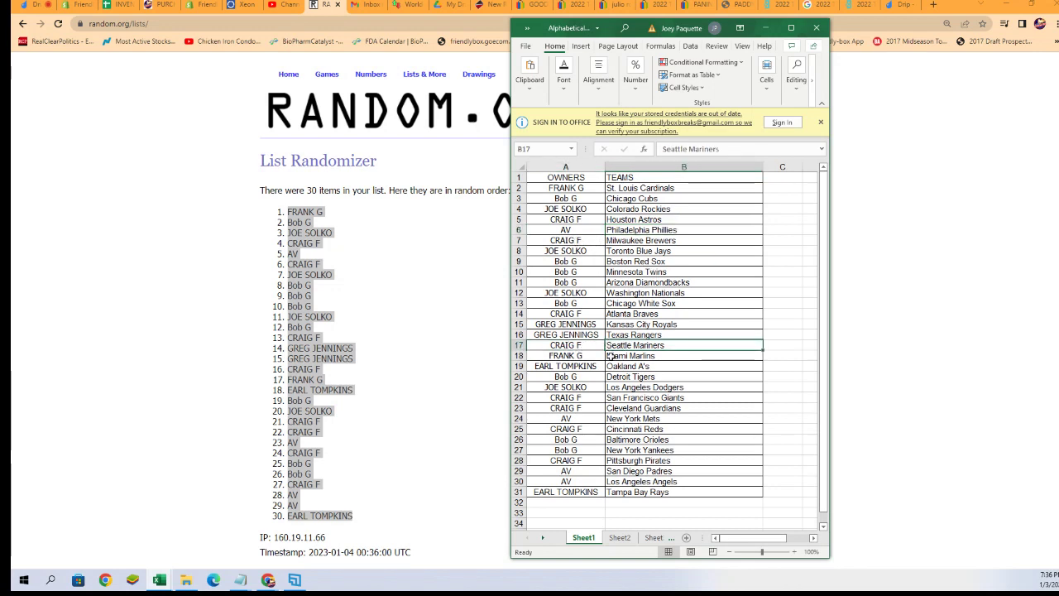
left_click(582, 450)
left_click(610, 449)
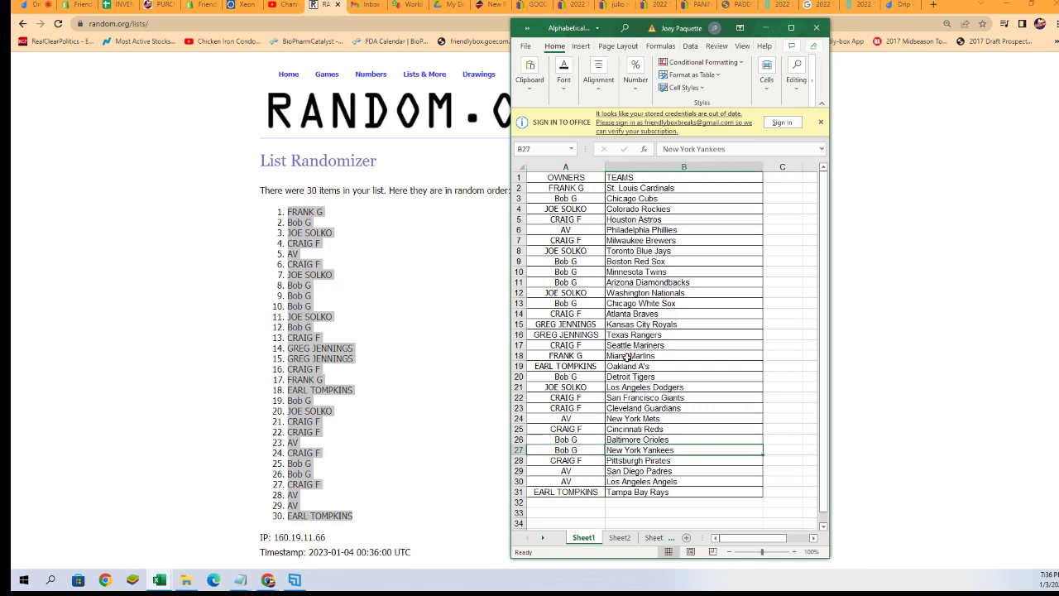